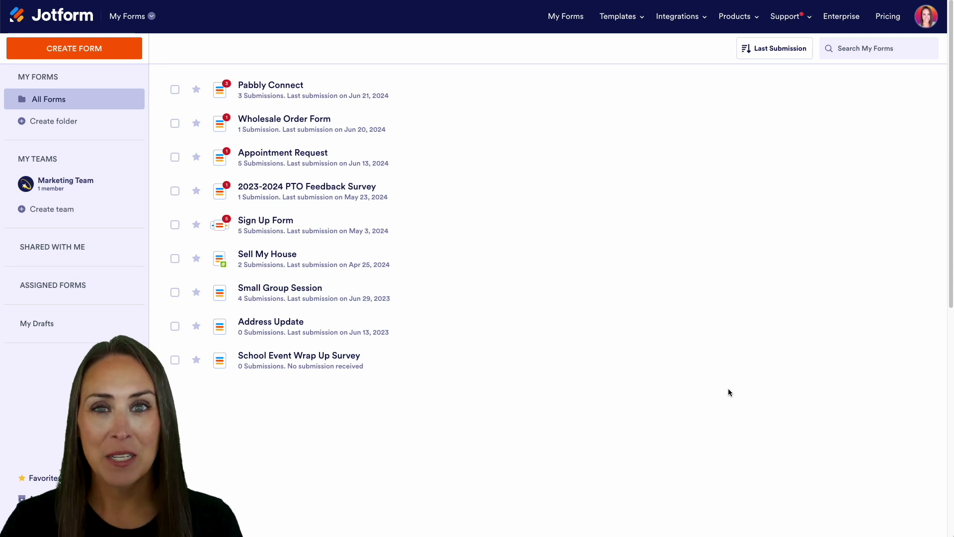
Step: Search templates for 'non disclosure' and create a form from the Non Disclosure Agreement Template
click(88, 49)
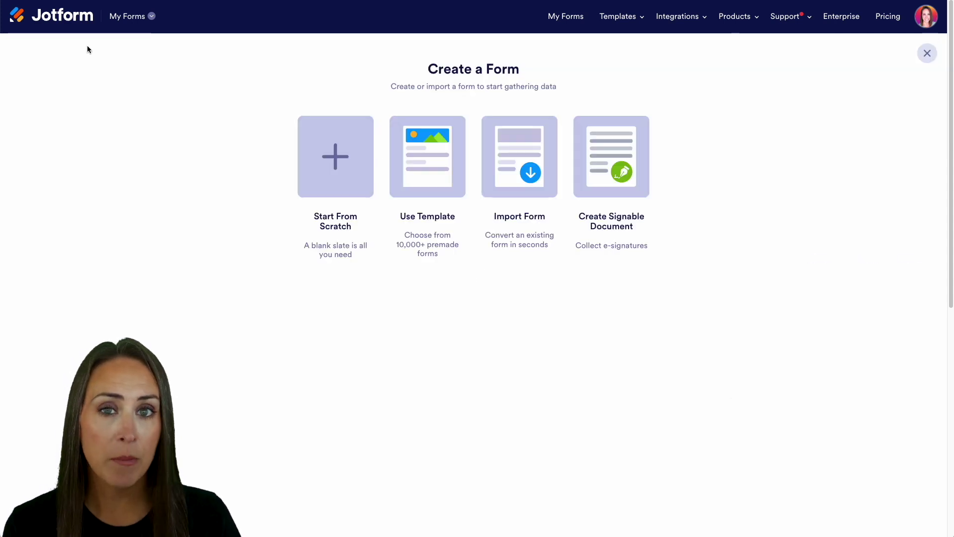
click(429, 179)
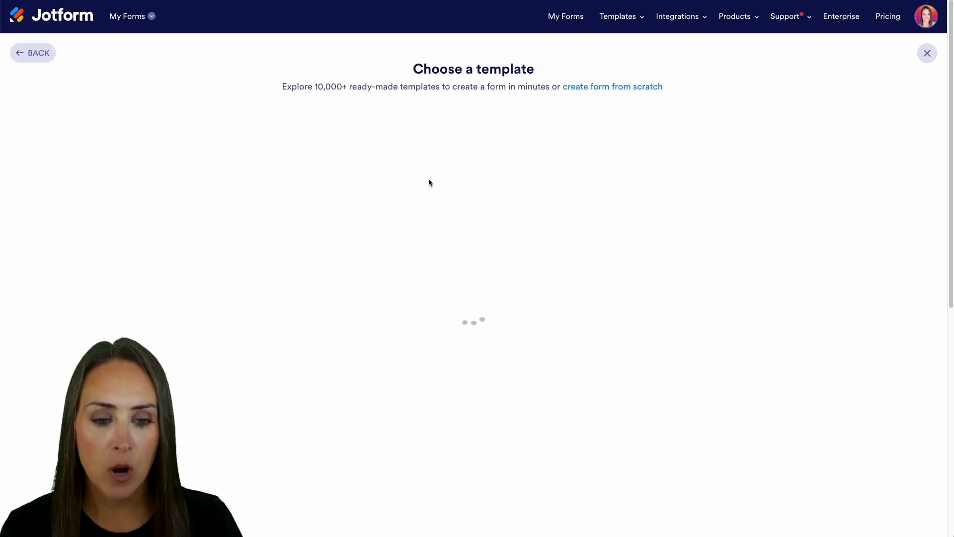
click(415, 114)
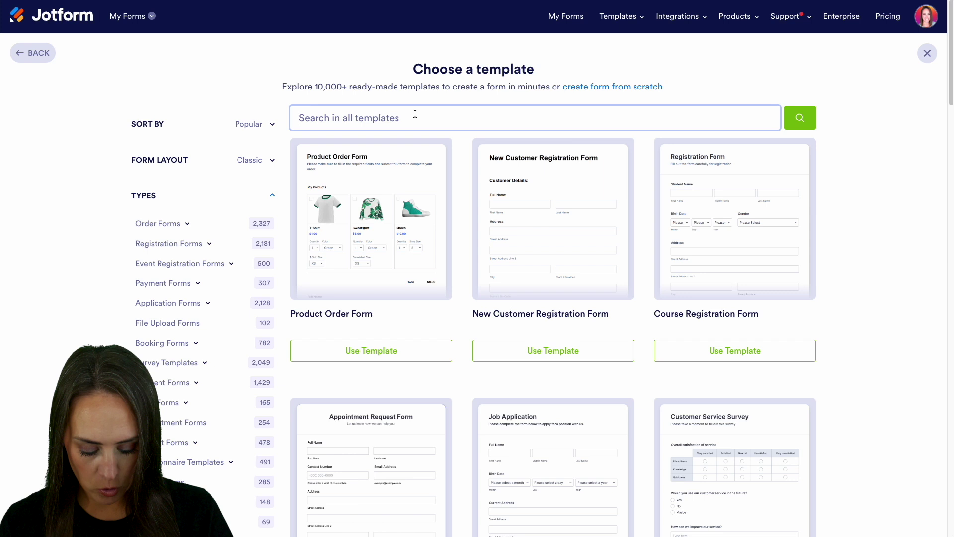
text(non disclosu)
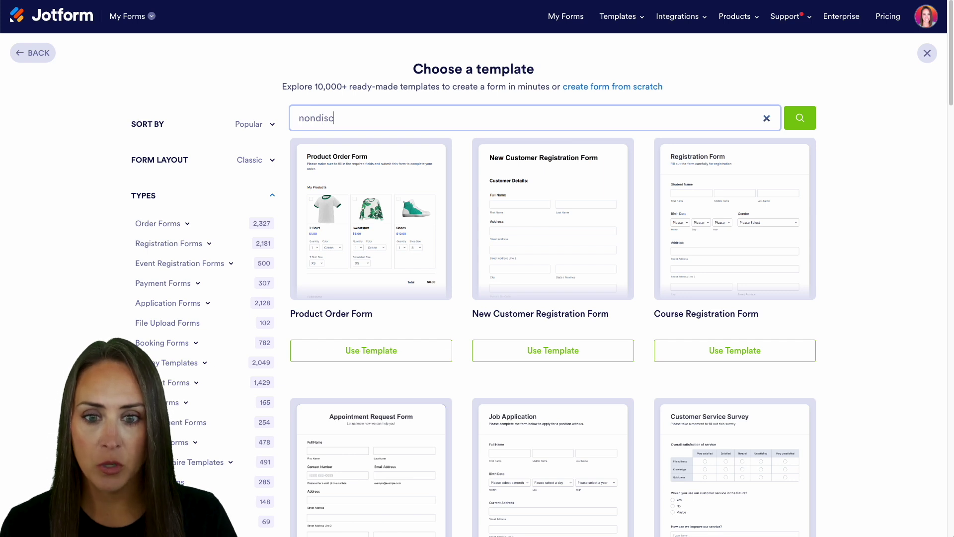
text(re)
key(Return)
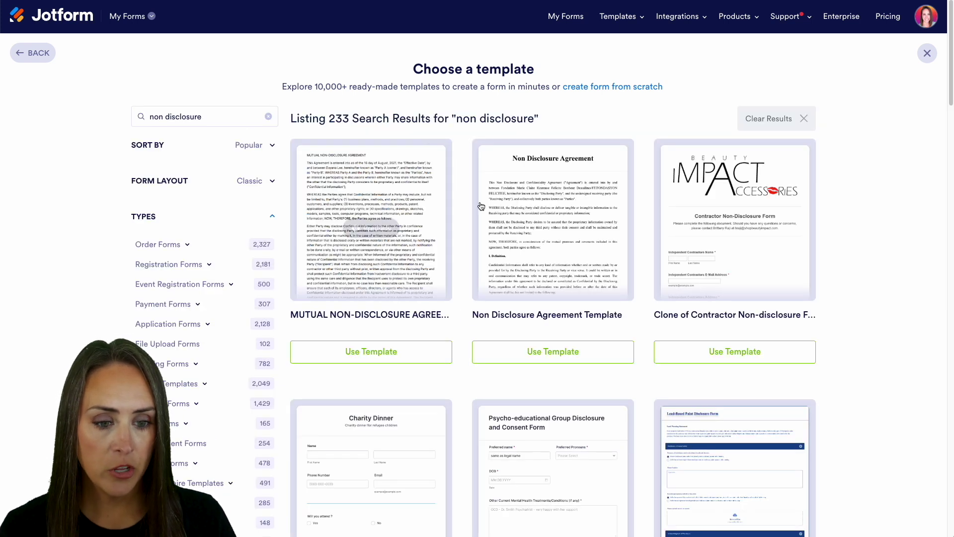
click(596, 357)
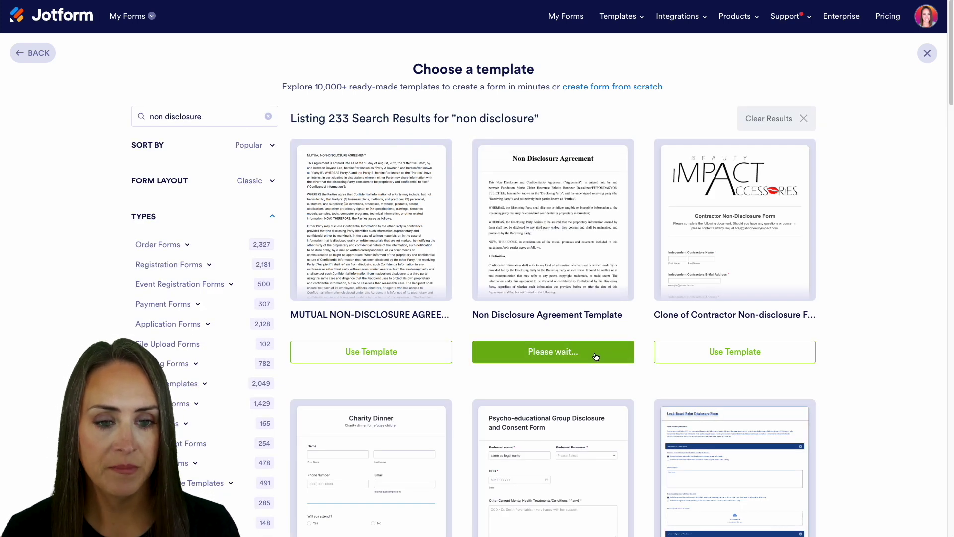
scroll(596, 356, down, 13)
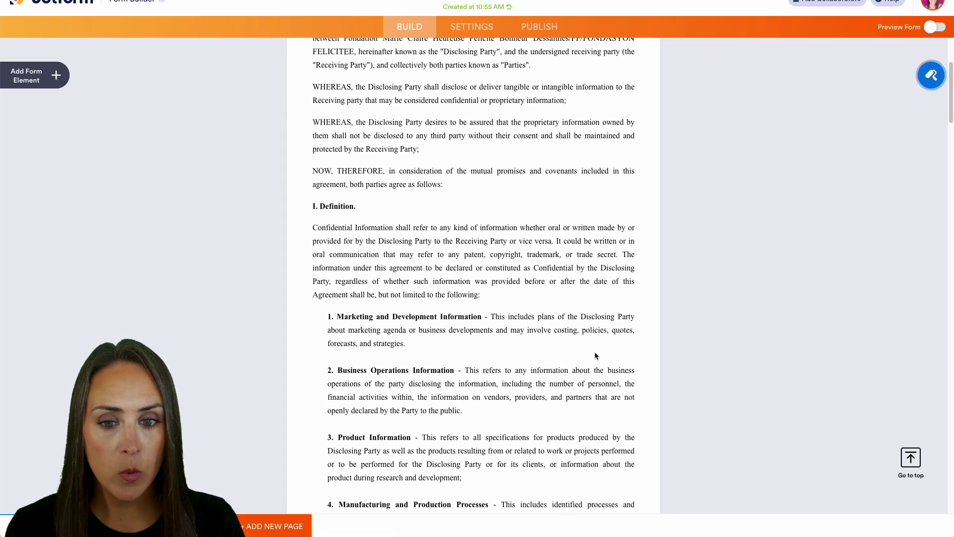
scroll(595, 355, down, 6)
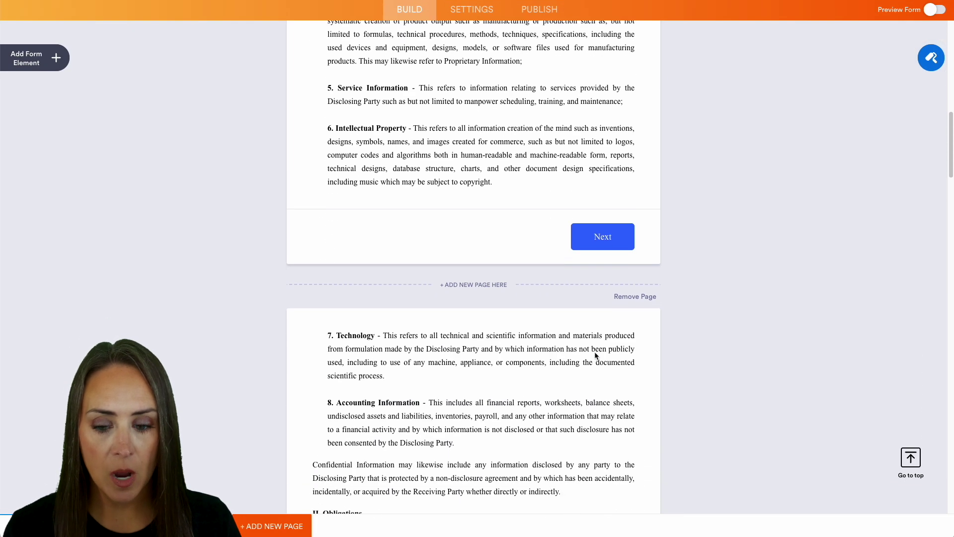
scroll(595, 355, down, 12)
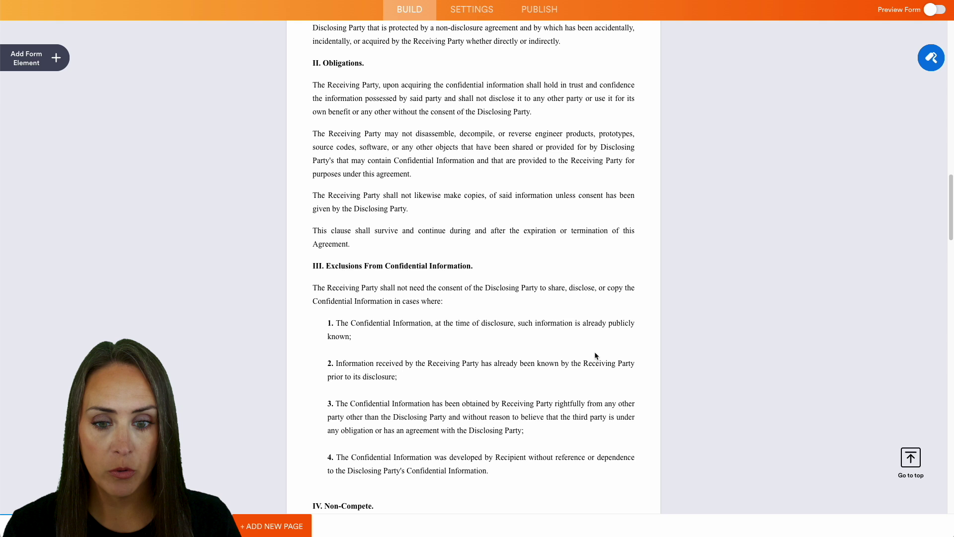
scroll(595, 354, down, 20)
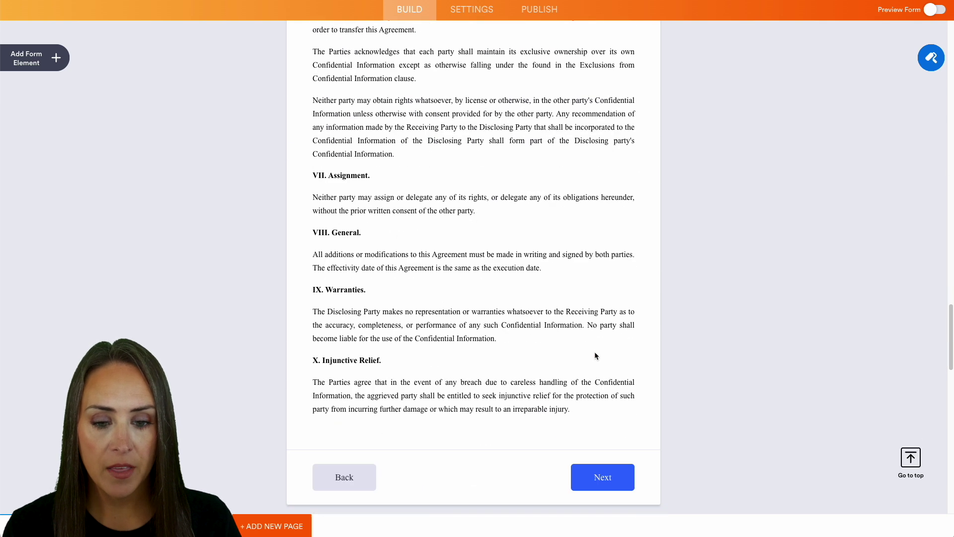
scroll(596, 355, down, 2)
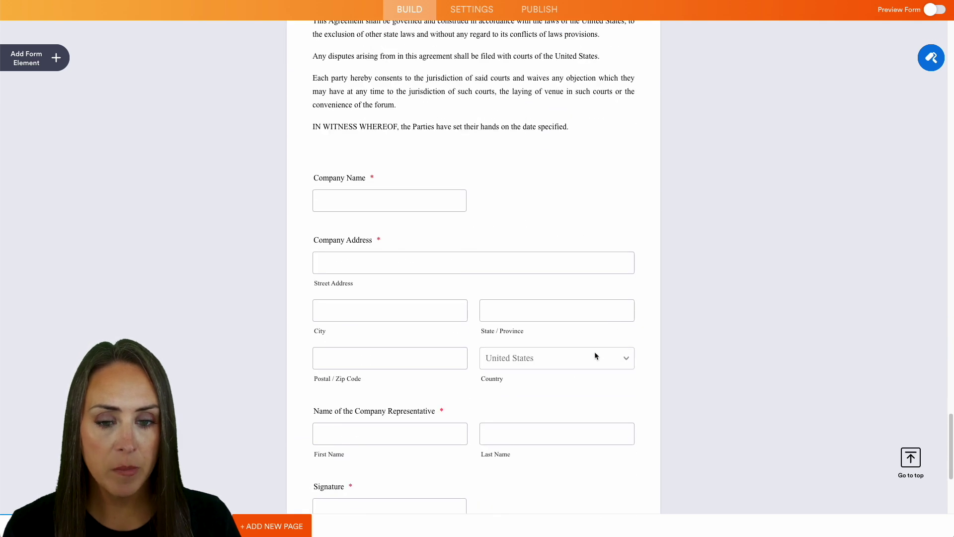
scroll(596, 356, down, 3)
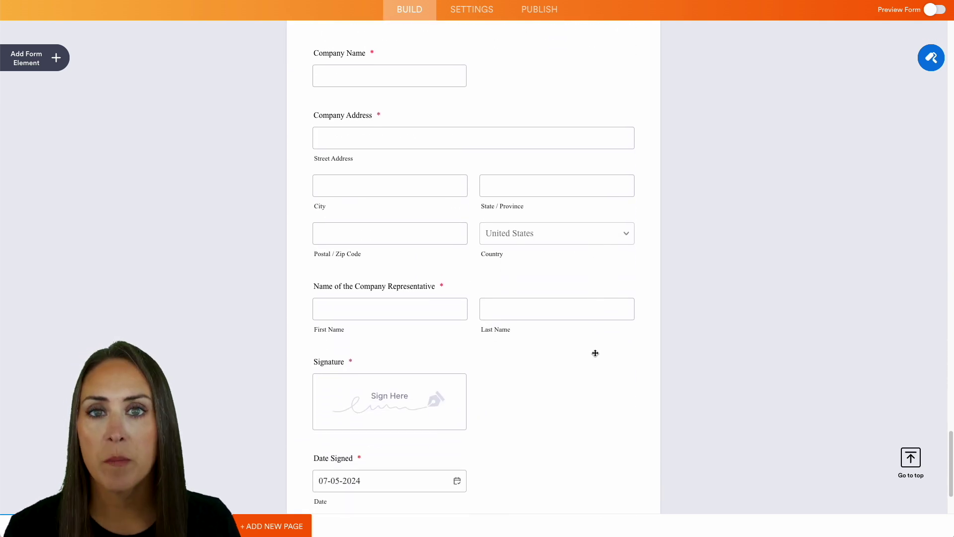
scroll(596, 354, down, 3)
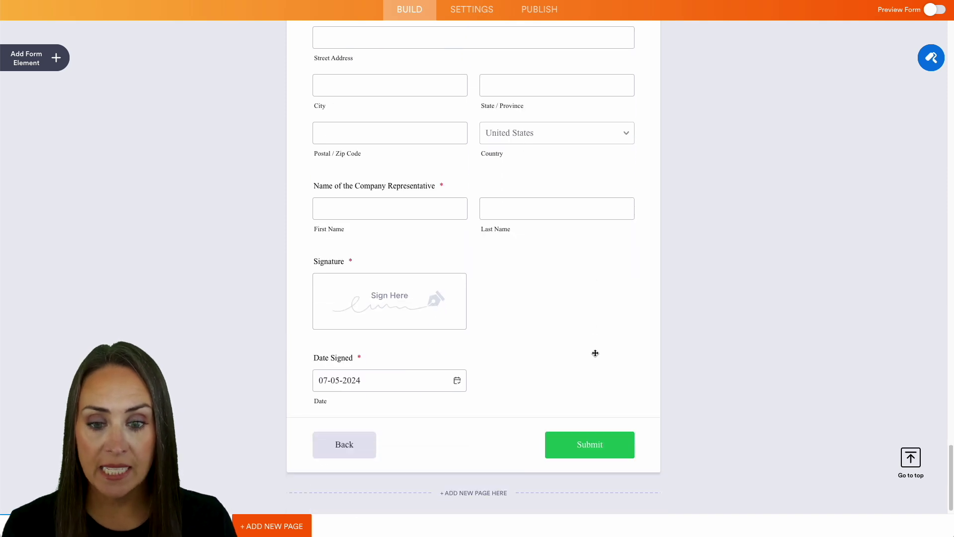
Step: Delete the Signature field and the Date Signed field from the end of the form
click(510, 291)
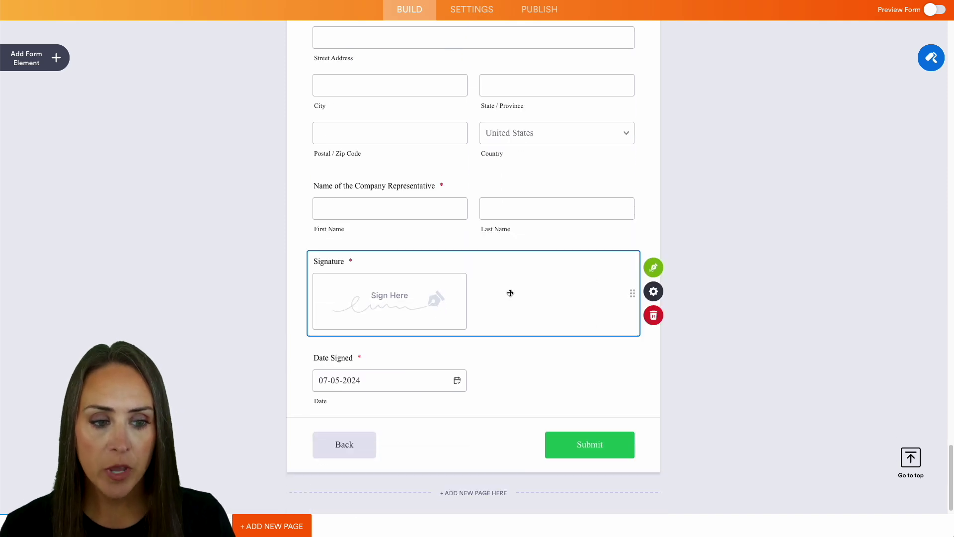
click(656, 316)
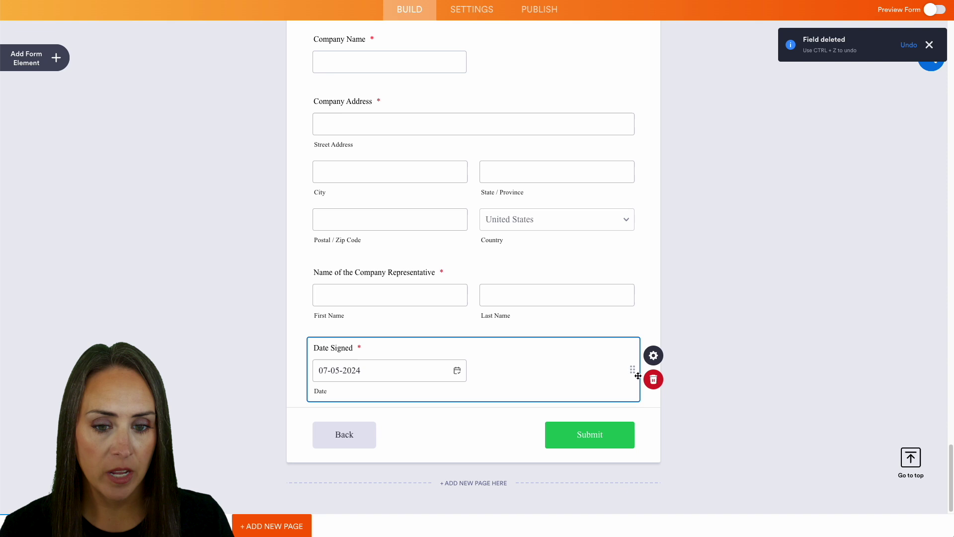
click(653, 380)
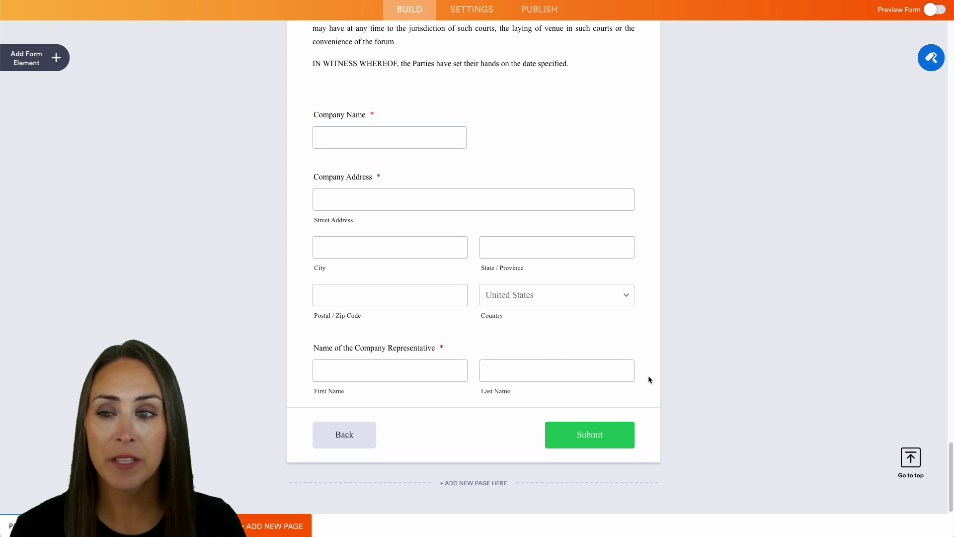
Step: Add the Docusign widget found by searching 'docu', then check Docusign under Settings > Integrations
click(54, 58)
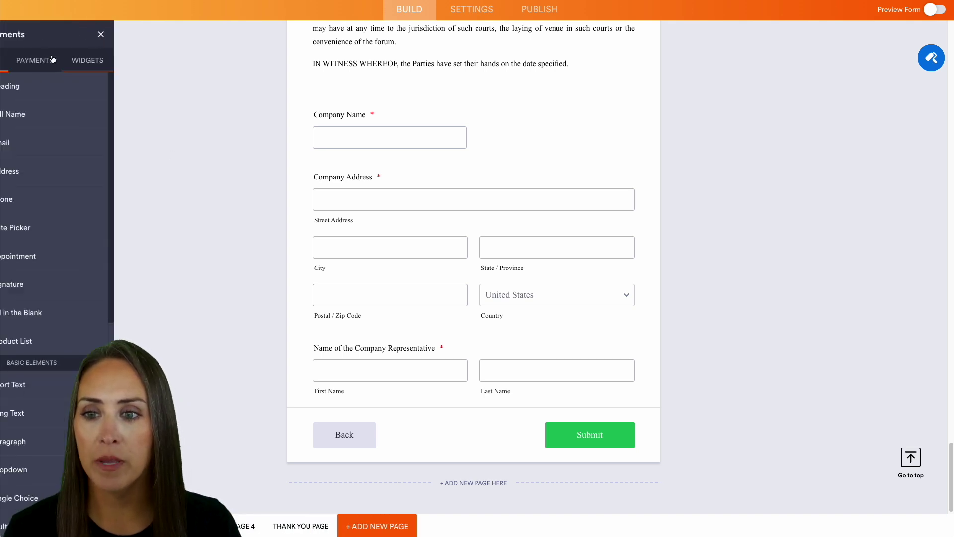
click(126, 65)
click(118, 80)
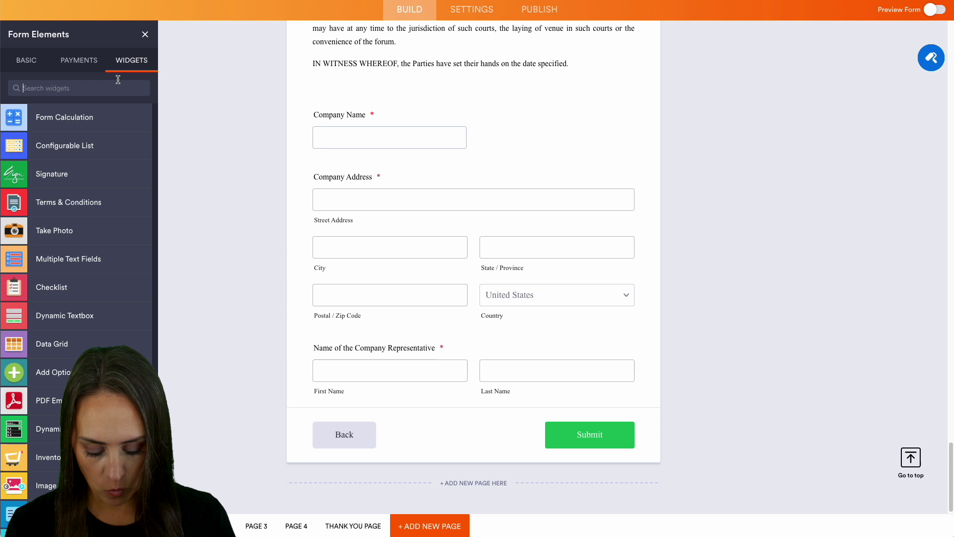
text(docu)
click(100, 122)
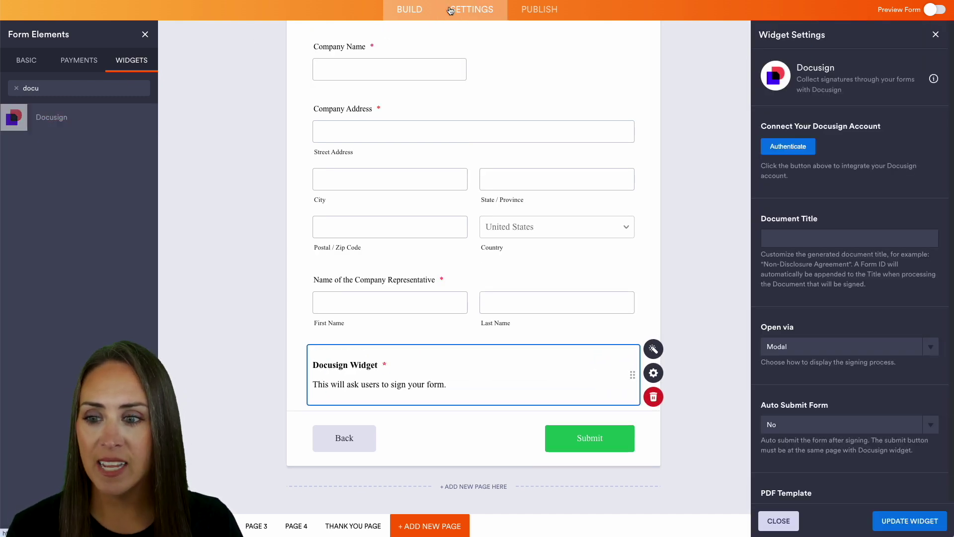
click(472, 9)
click(70, 249)
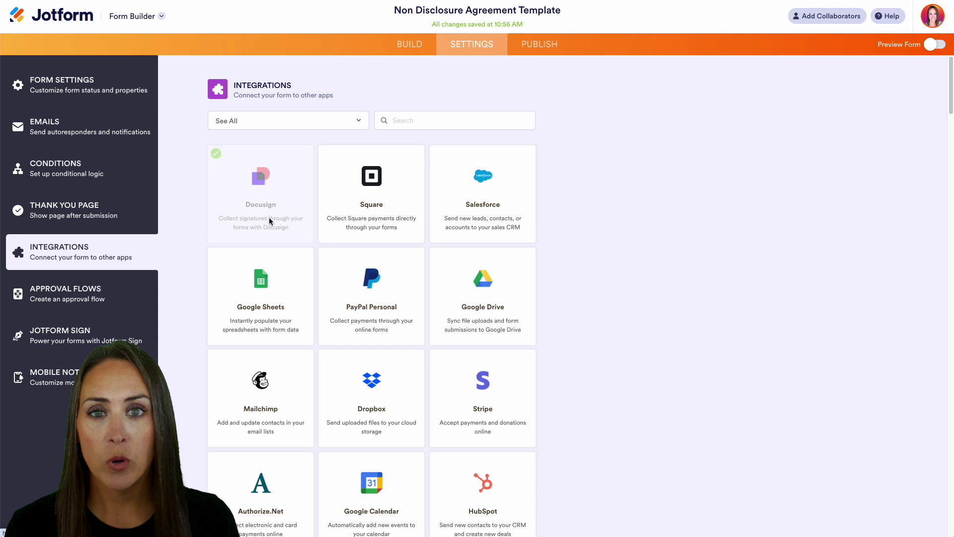
Step: Open the Docusign widget's settings and keep Modal as the signing display
click(416, 46)
scroll(486, 312, down, 20)
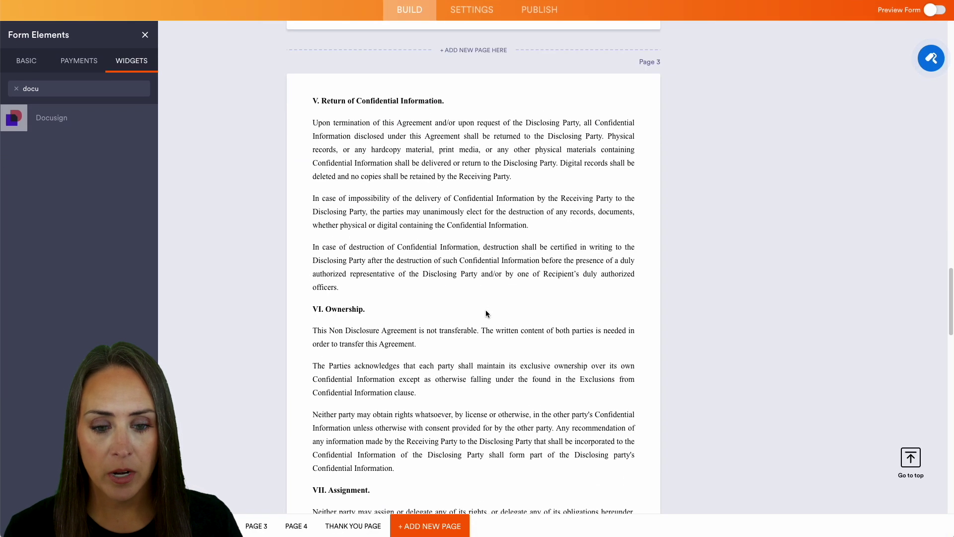
scroll(486, 312, down, 6)
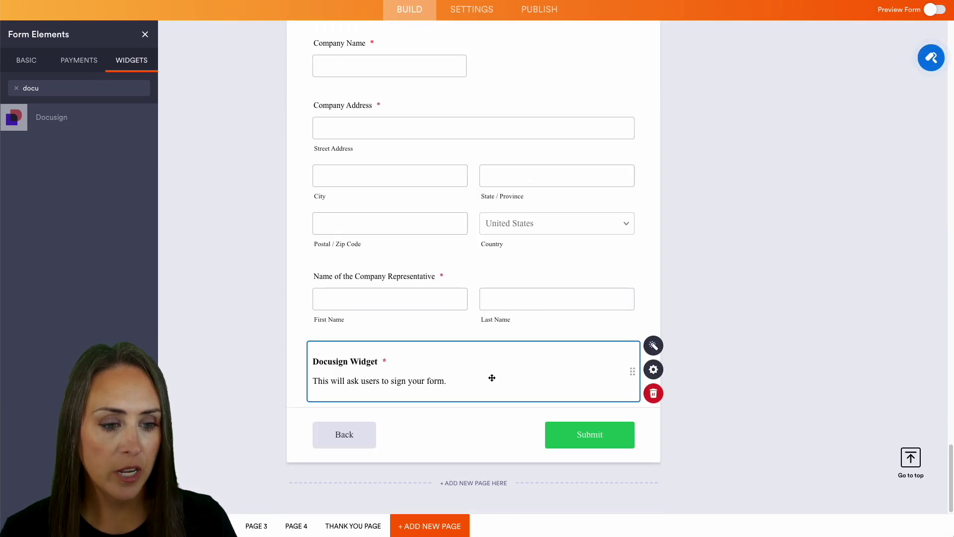
click(653, 346)
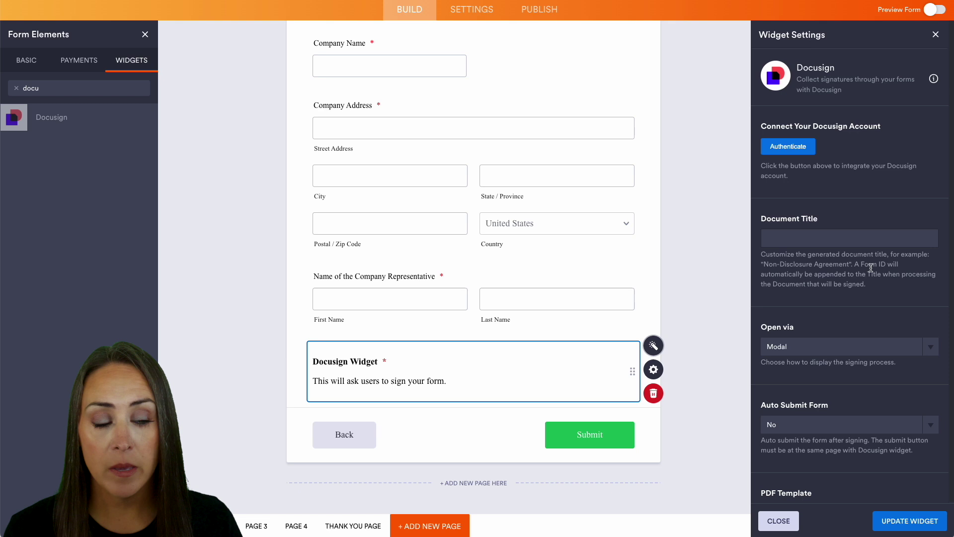
click(931, 348)
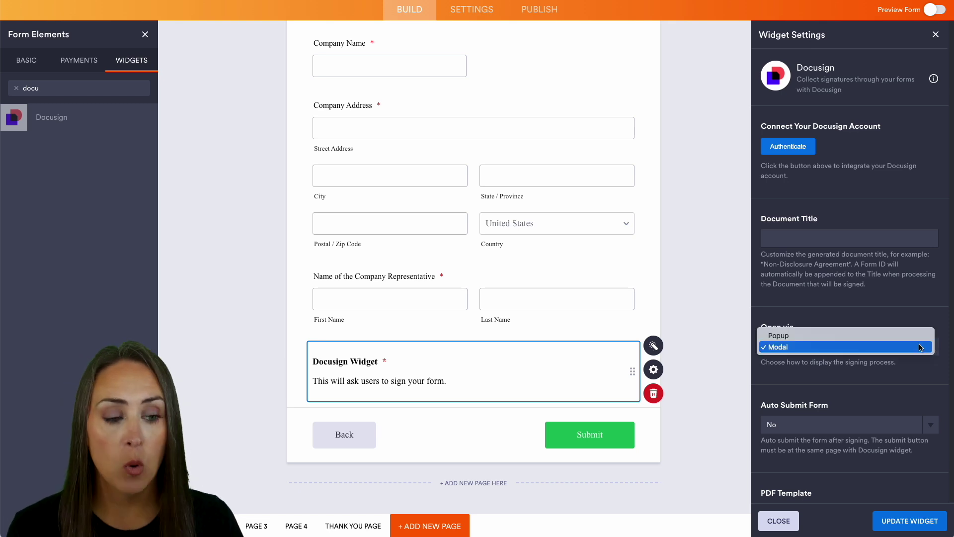
click(921, 347)
scroll(920, 375, down, 1)
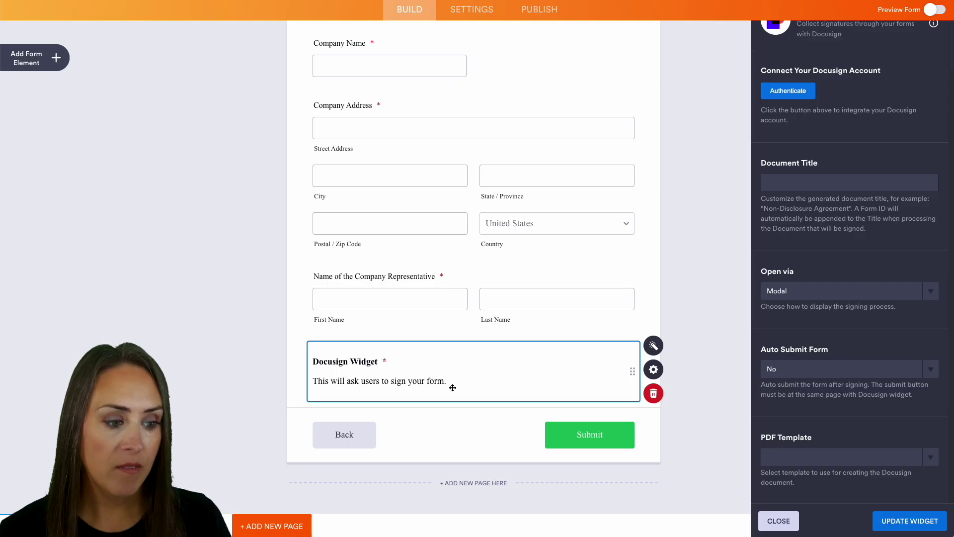
Step: Choose the Non Disclosure Agreement Template PDF and authenticate the Docusign account
click(885, 459)
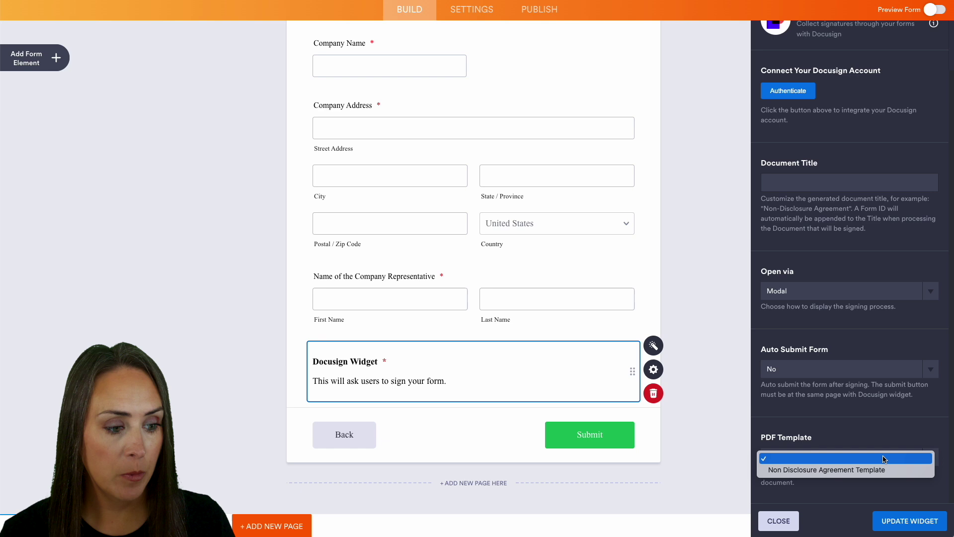
click(880, 469)
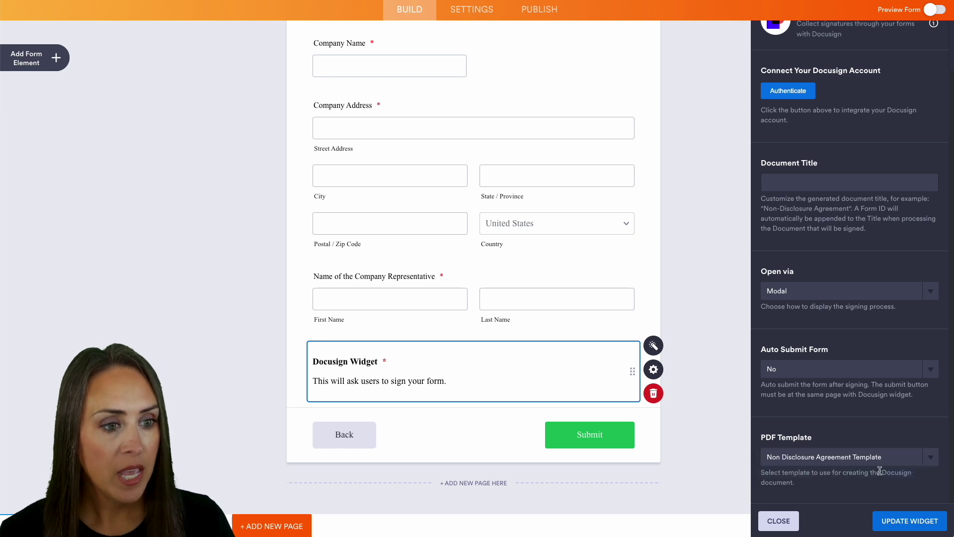
scroll(854, 360, up, 2)
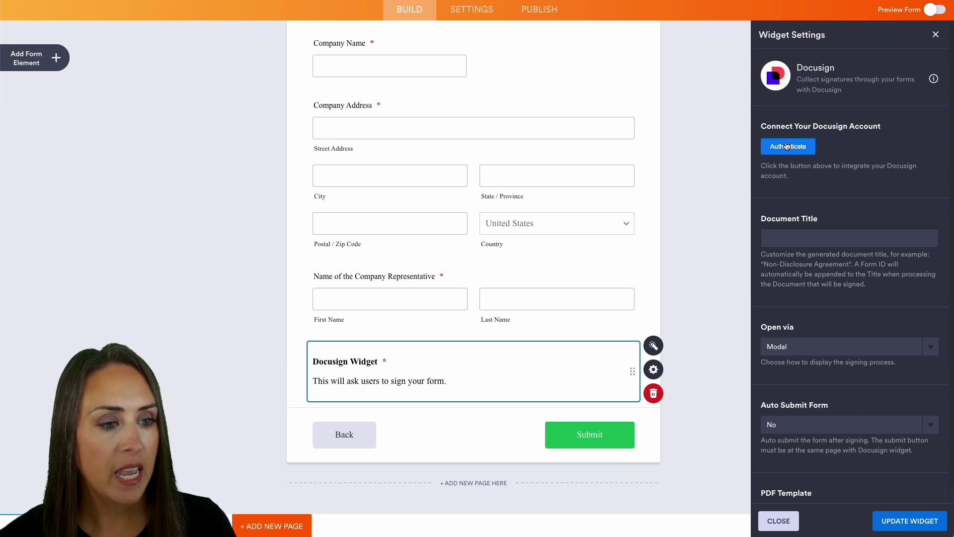
click(787, 146)
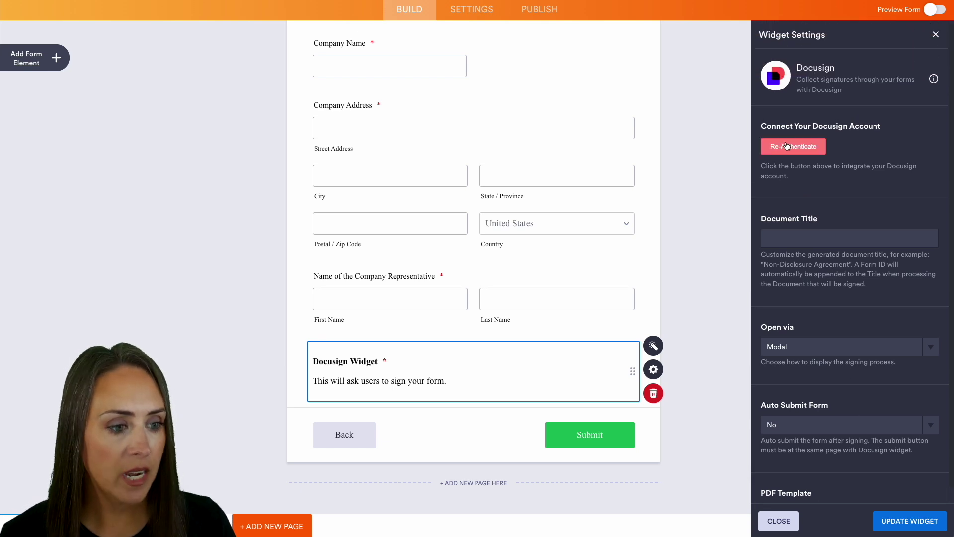
Step: Set the widget's Document Title to 'Non-Disclosure Agreement'
drag(850, 264, 763, 263)
key(ctrl+c)
click(780, 238)
key(ctrl+v)
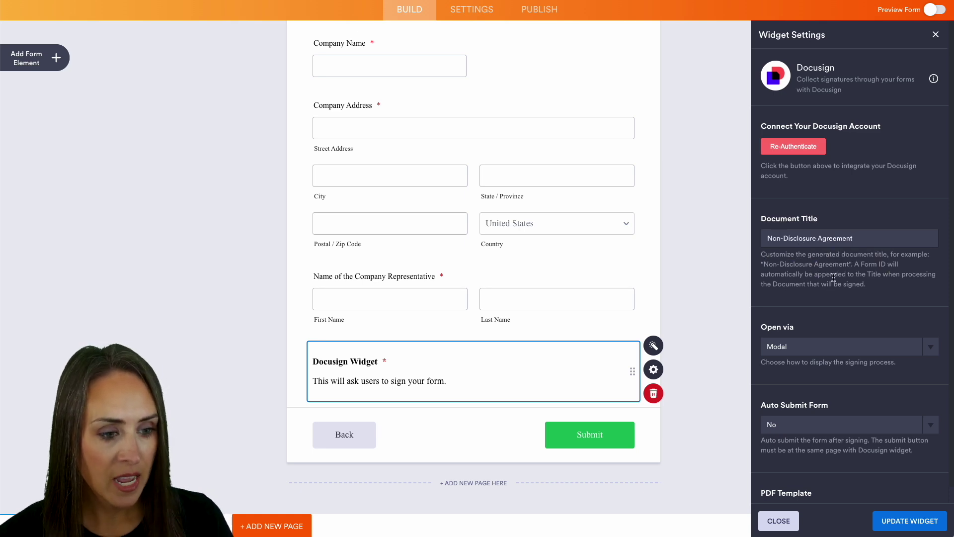
scroll(835, 278, down, 1)
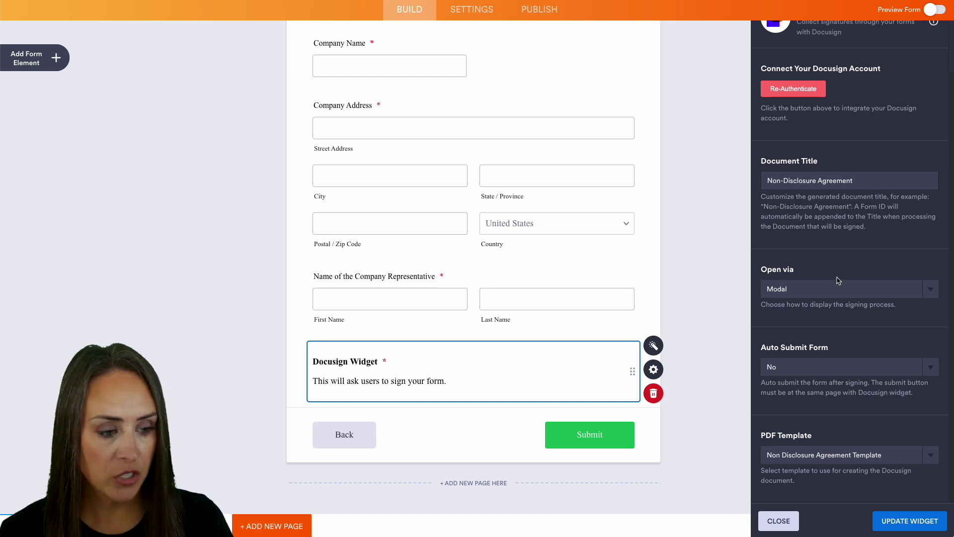
Step: Save the widget, then preview the form and advance to the filled company and representative page
click(904, 522)
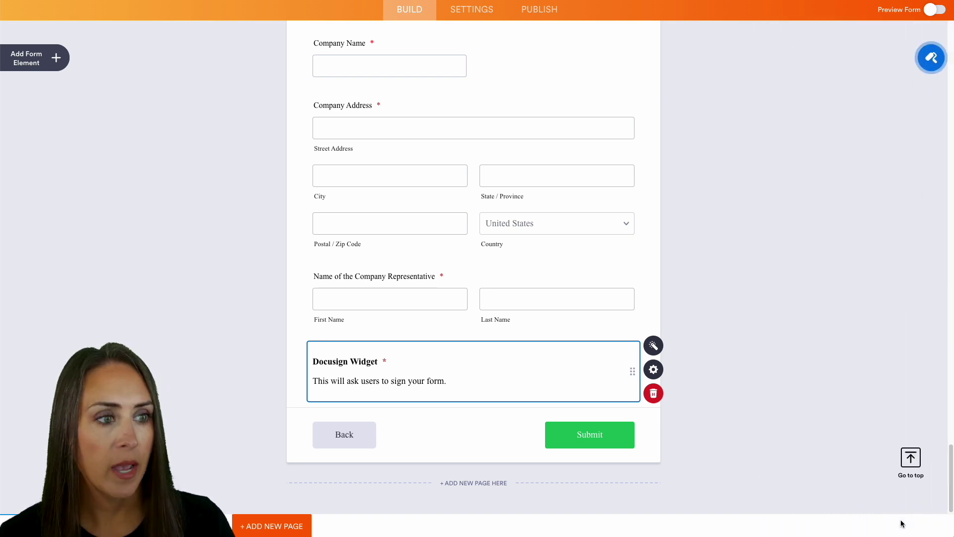
click(934, 10)
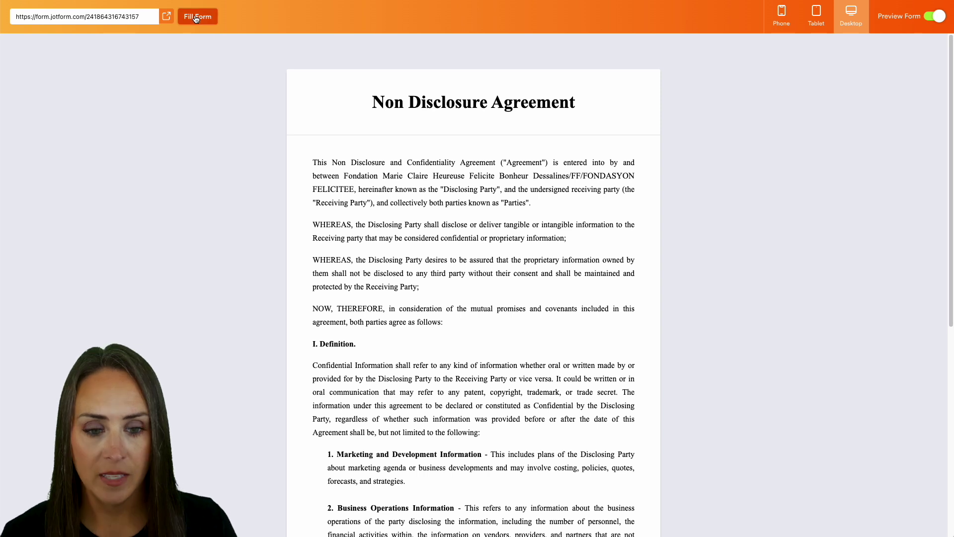
scroll(482, 304, down, 6)
scroll(483, 305, down, 1)
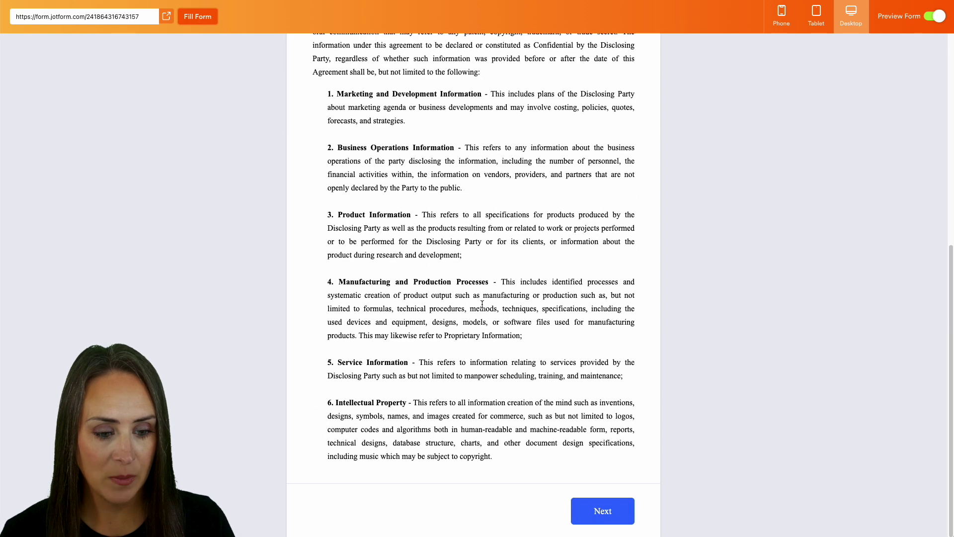
click(602, 519)
scroll(638, 386, down, 8)
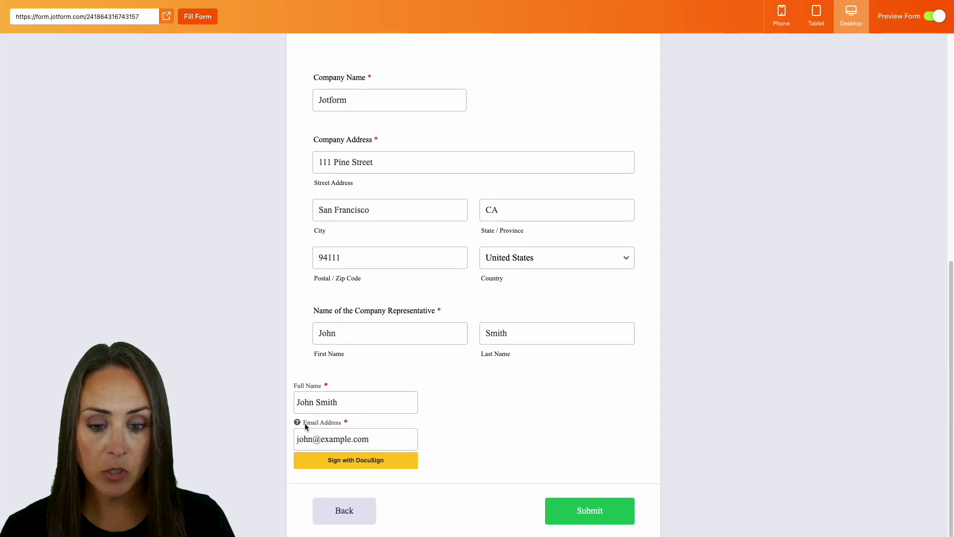
Step: Sign with DocuSign: go to the signature field, adopt the signature, and finish
click(348, 465)
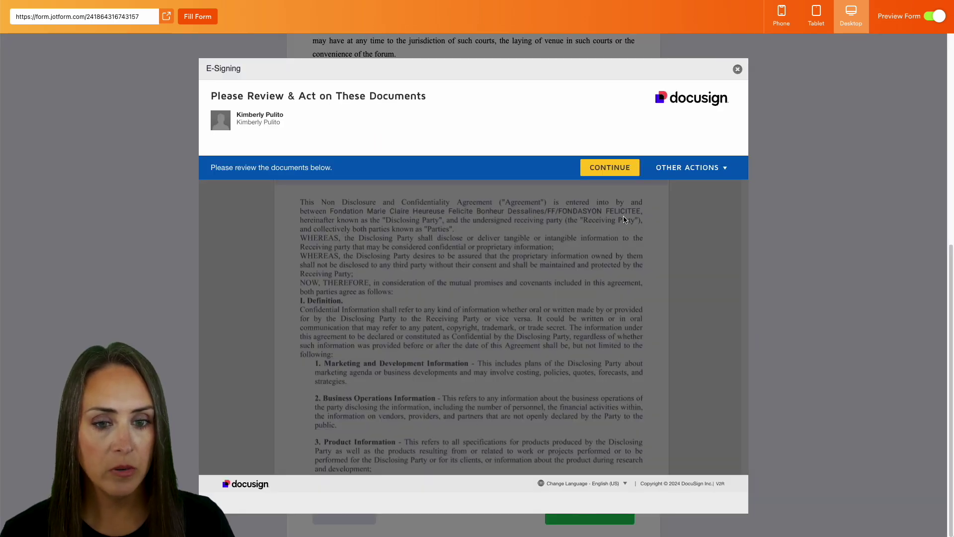
click(626, 167)
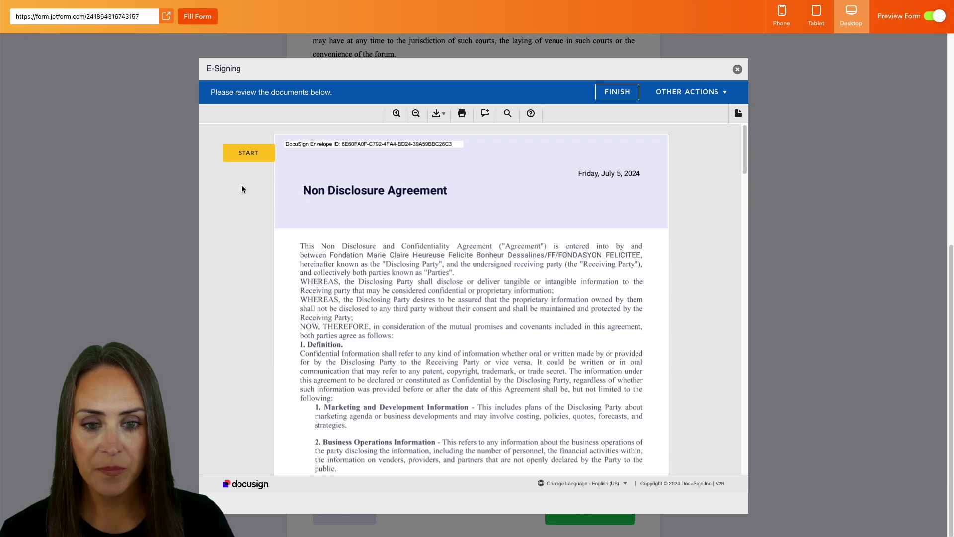
click(253, 154)
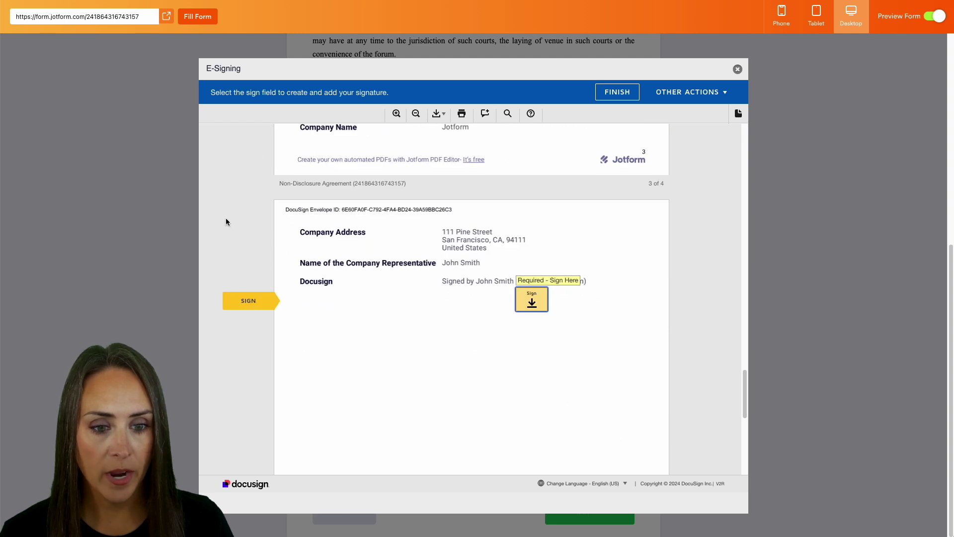
click(528, 300)
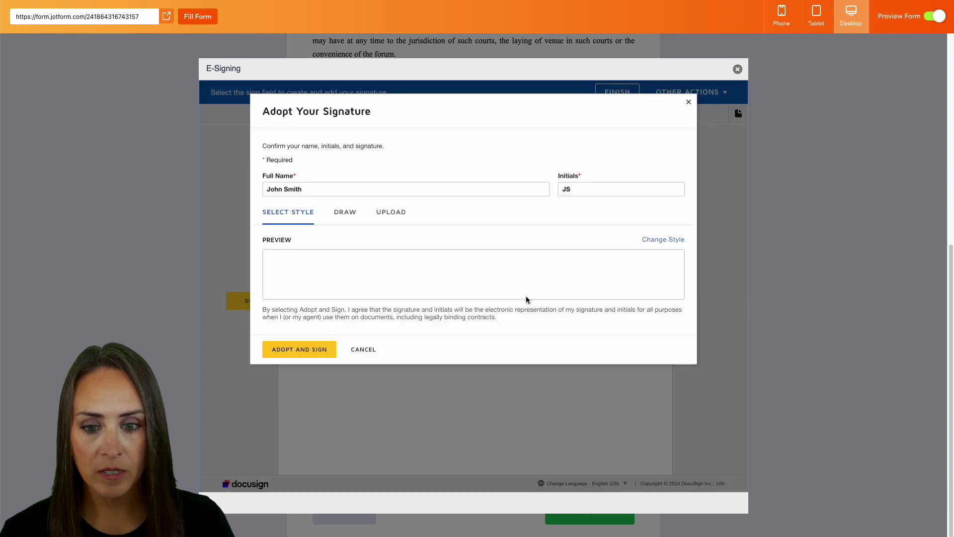
click(300, 351)
click(621, 462)
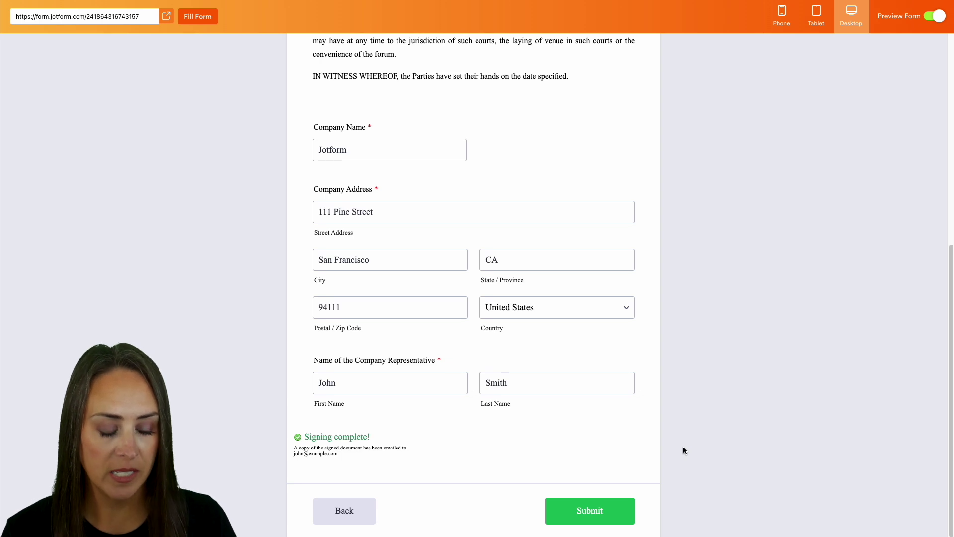
Step: Submit the signed NDA and turn off preview mode
click(620, 516)
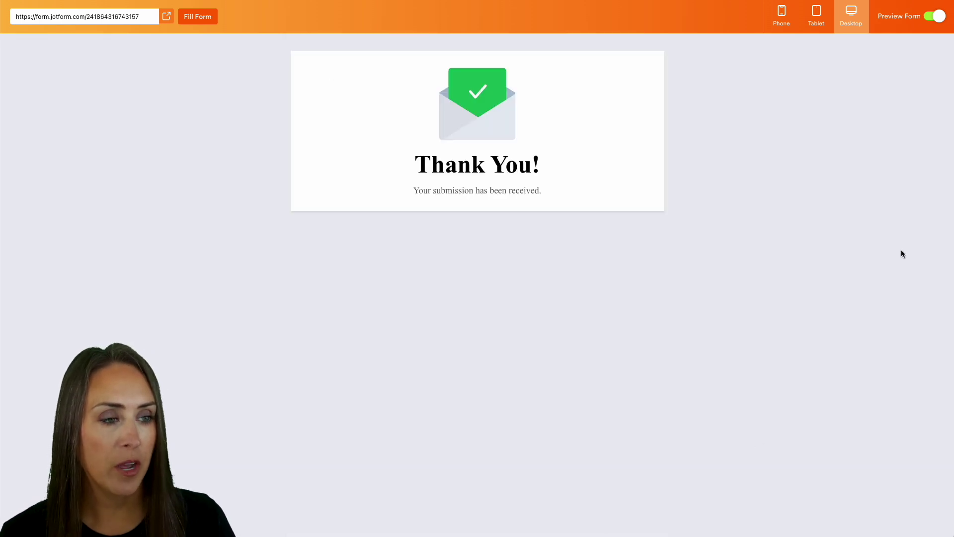
click(935, 17)
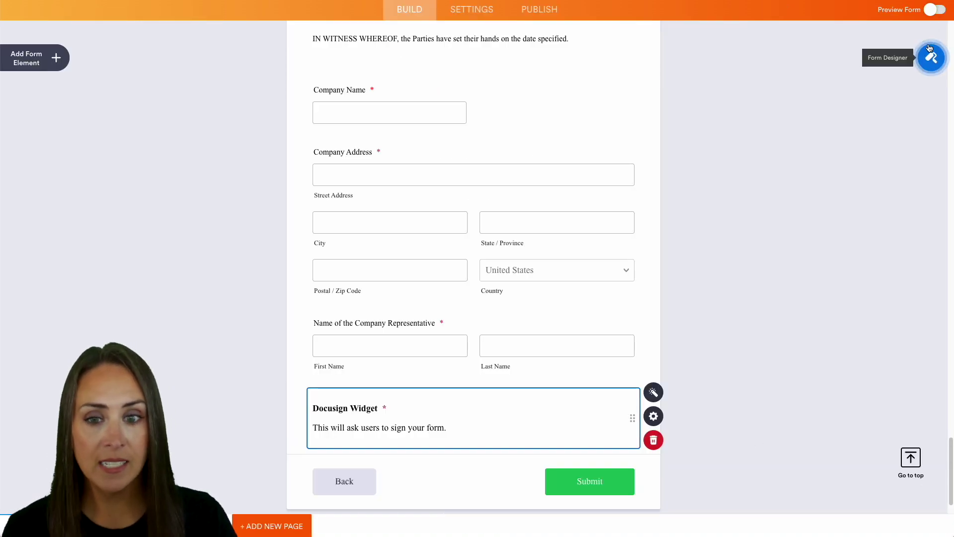
scroll(154, 115, up, 20)
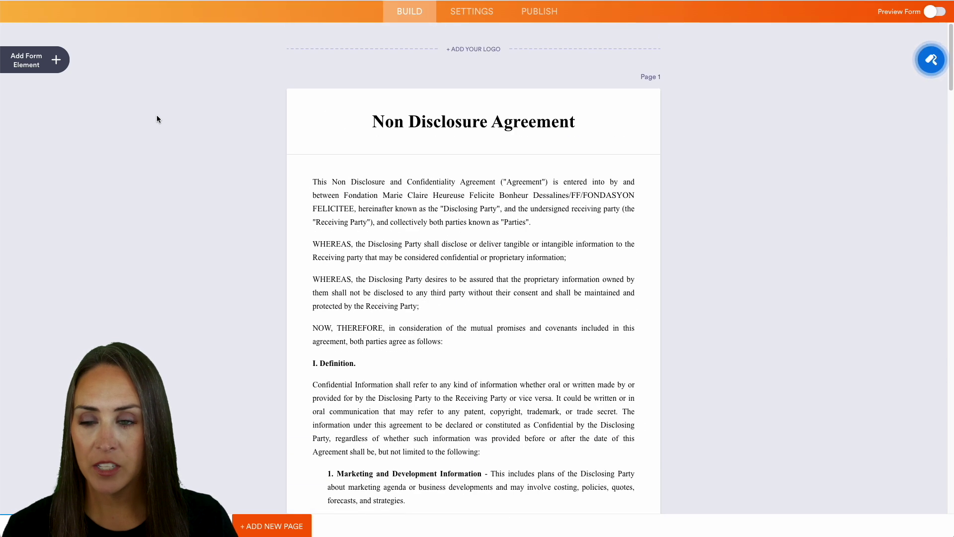
Step: Open the submission's Docusign agreement from the Tables view
click(141, 19)
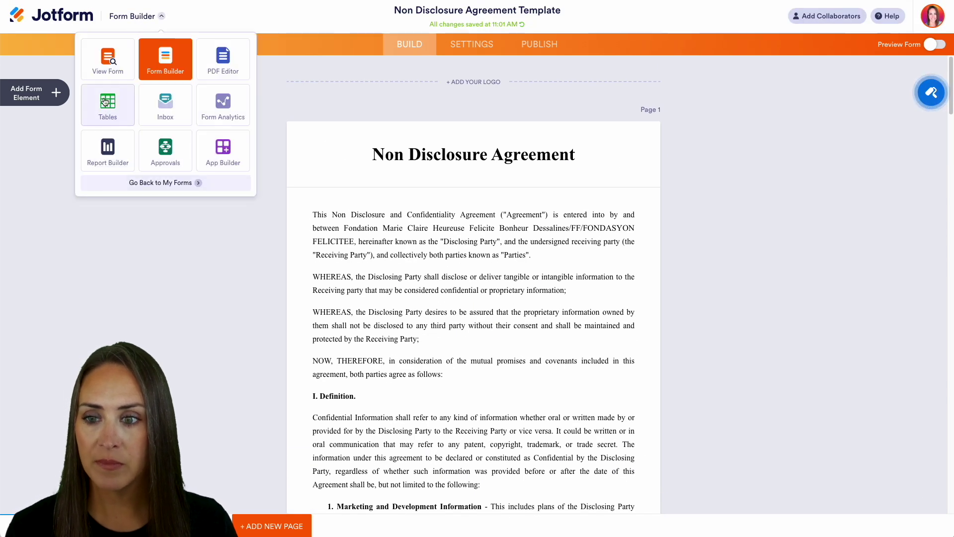
click(106, 103)
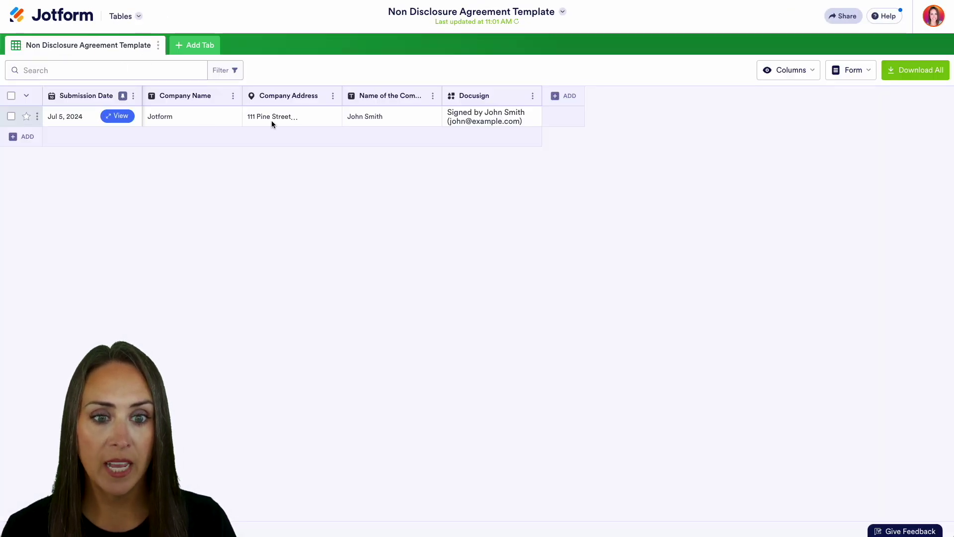
click(512, 121)
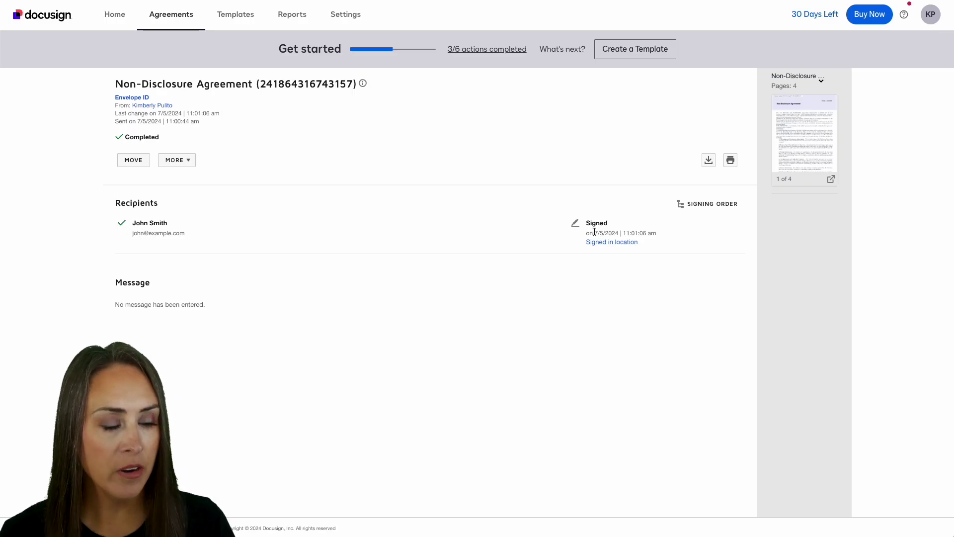
Step: Open the signed agreement PDF and scroll down to page 4 with the signature
click(810, 141)
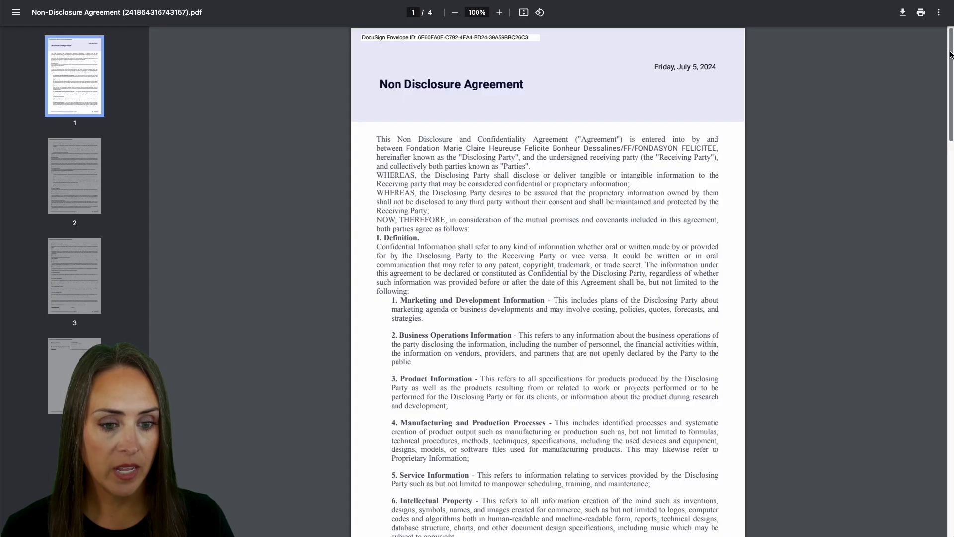
drag(951, 54, 939, 437)
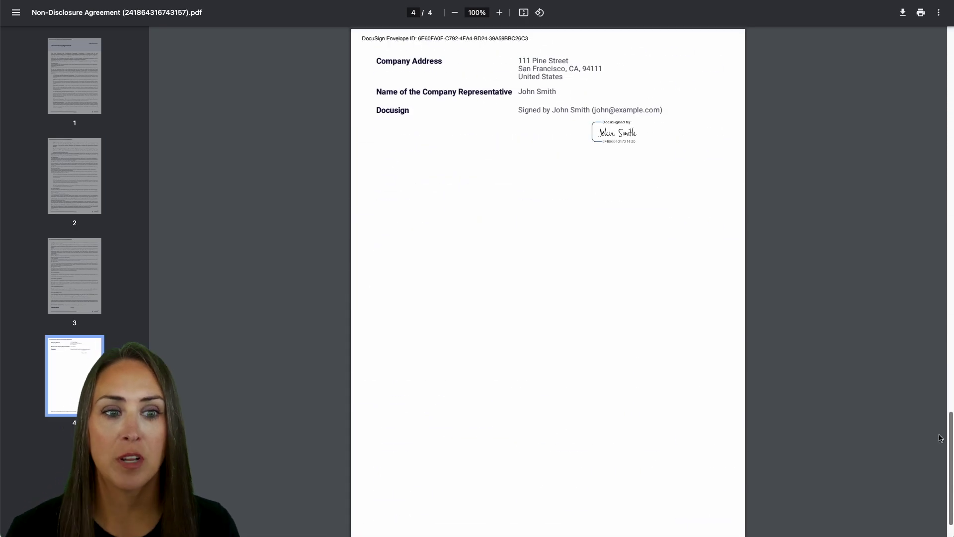